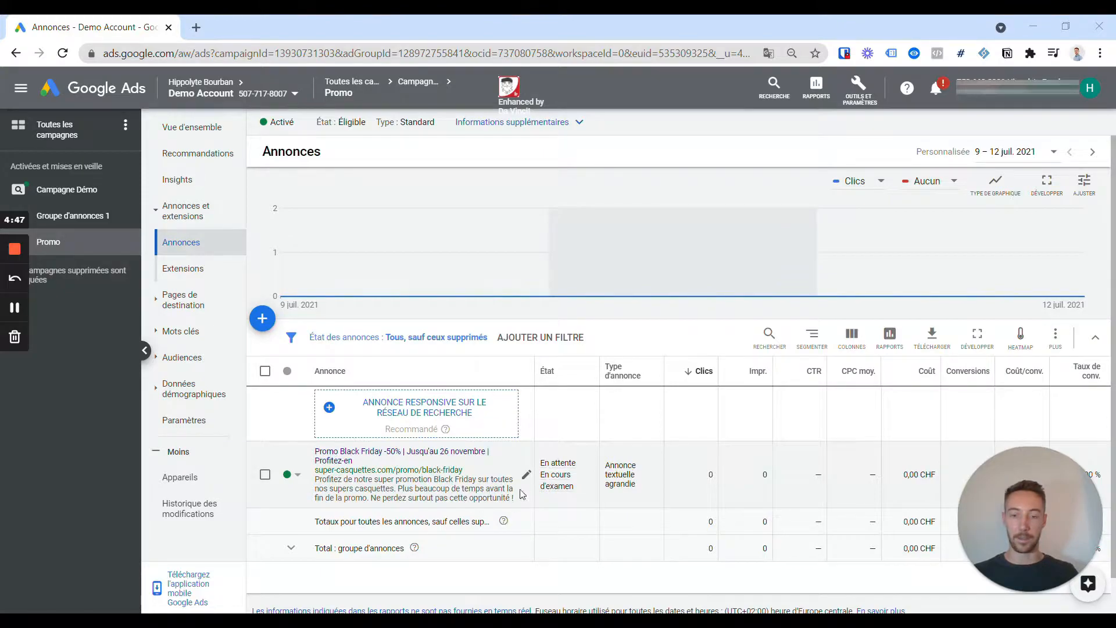
Open the Promo Black Friday -50% text ad of the Promo ad group for editing.
click(527, 475)
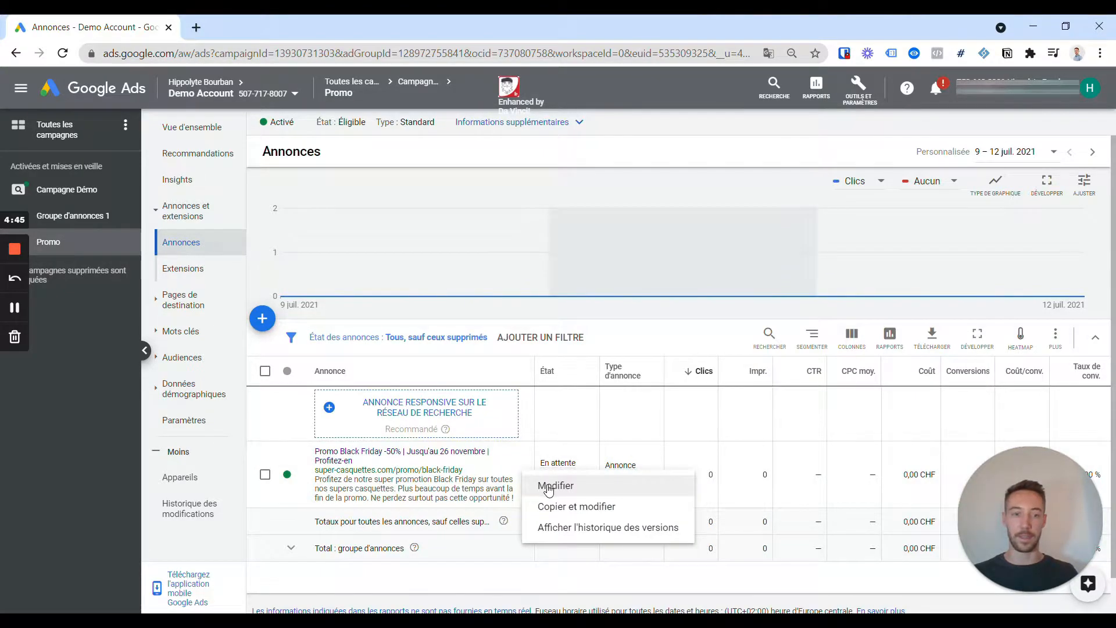
click(546, 486)
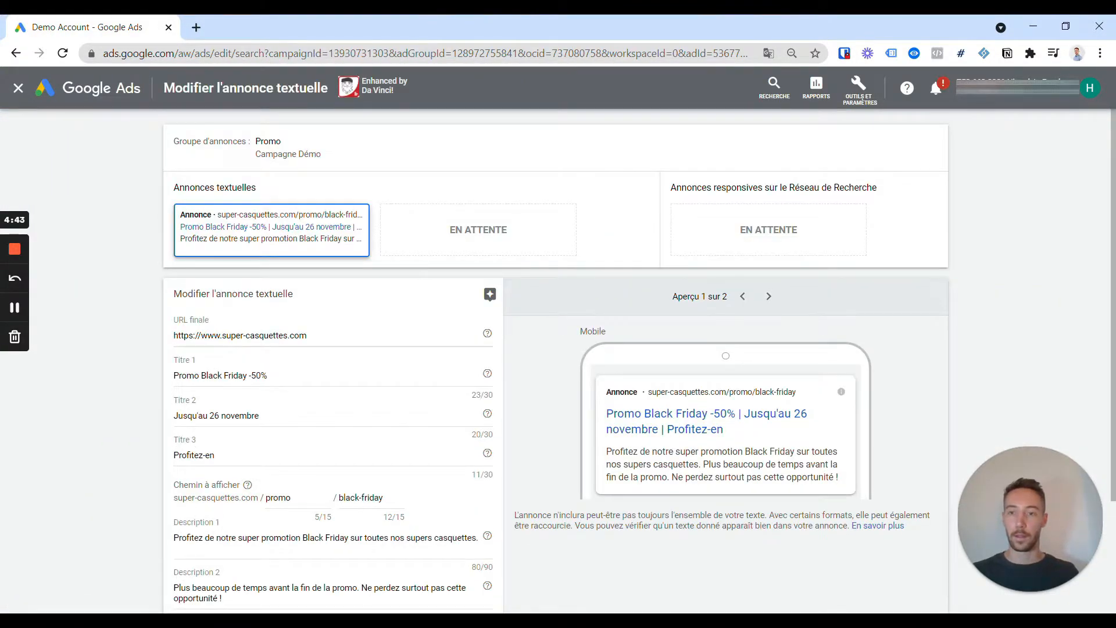
scroll(326, 312, down, 3)
scroll(272, 333, up, 1)
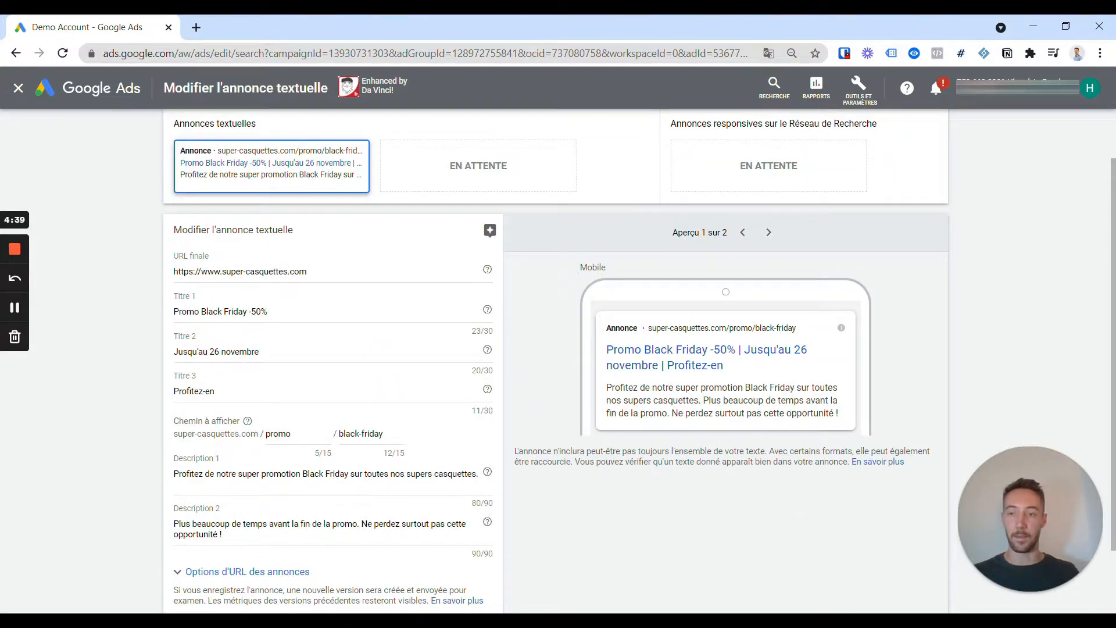
Replace the ad's Titre 2 with "Plus que " followed by a countdown (Compte à rebours) function.
triple_click(240, 352)
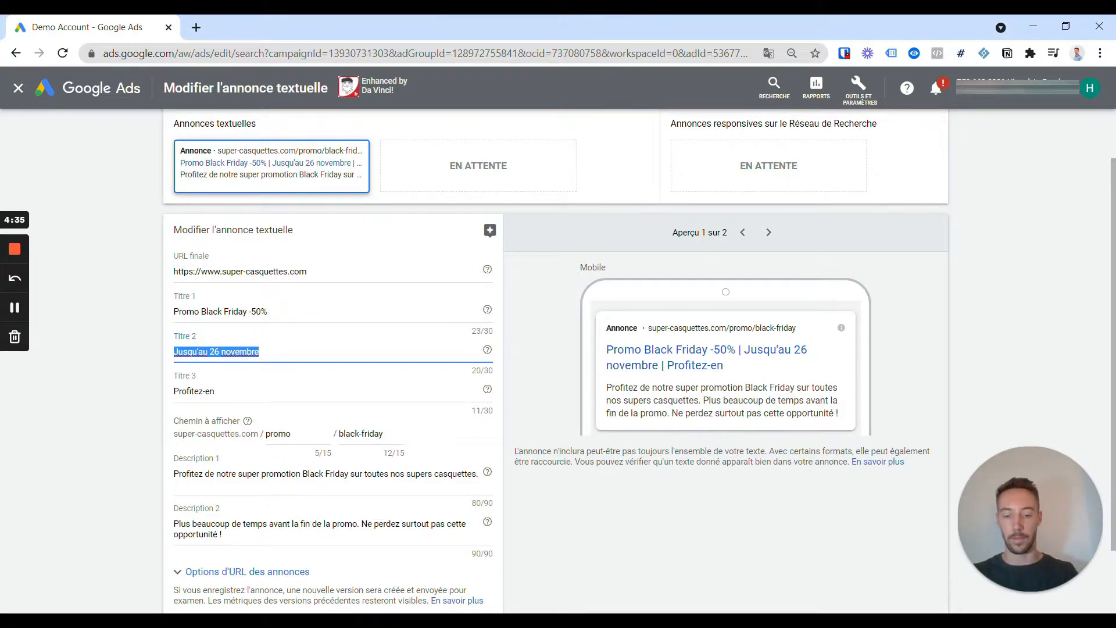
text(Pk)
key(BackSpace)
text(lu)
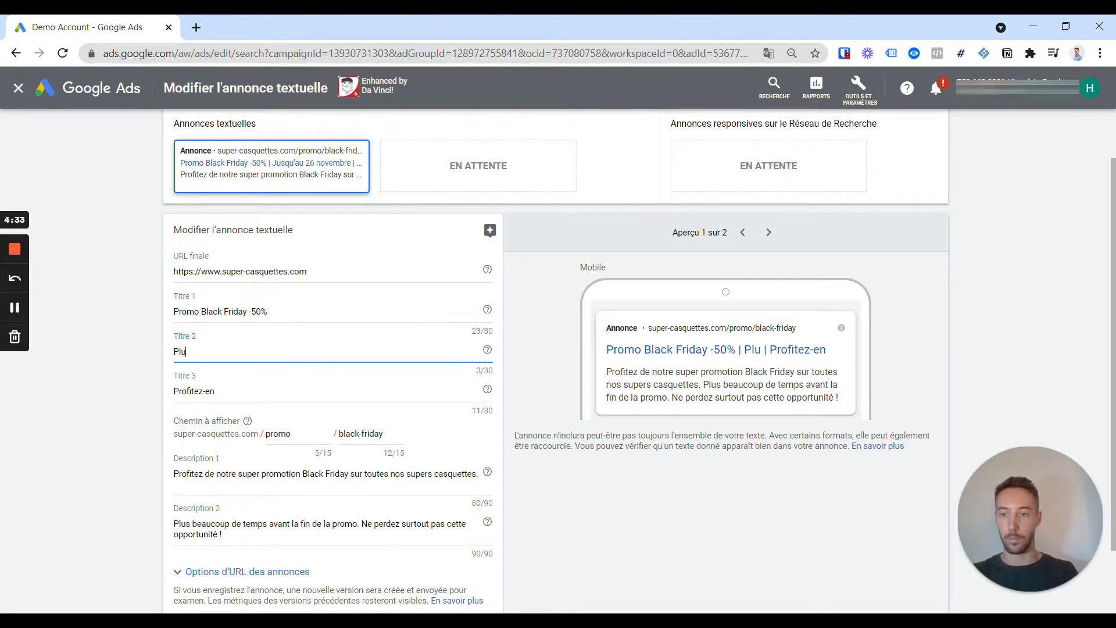
text(s que )
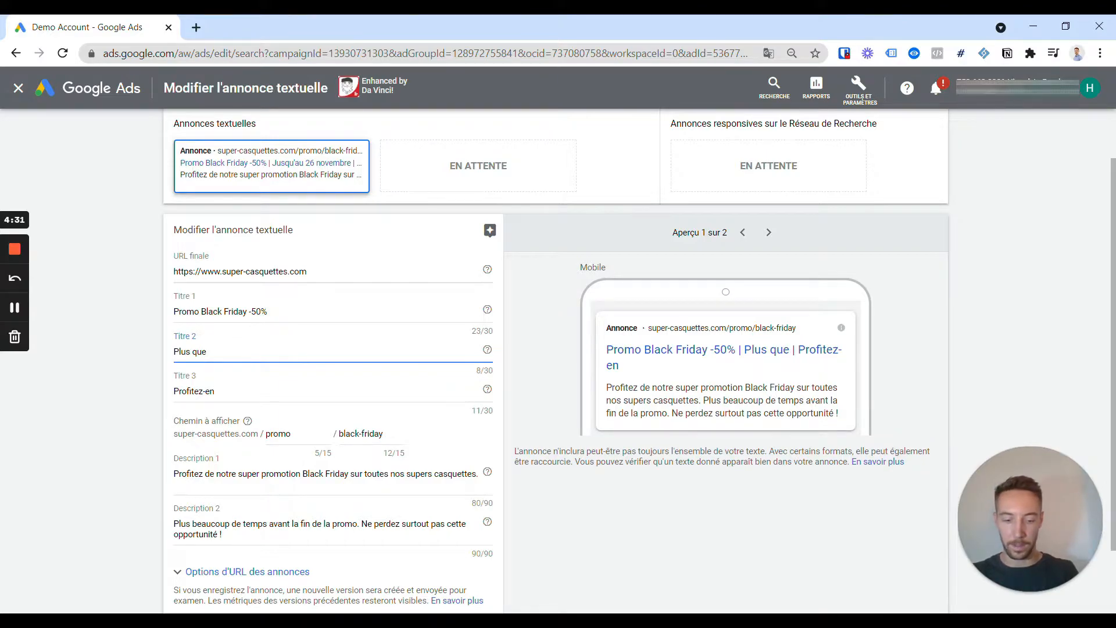
text({)
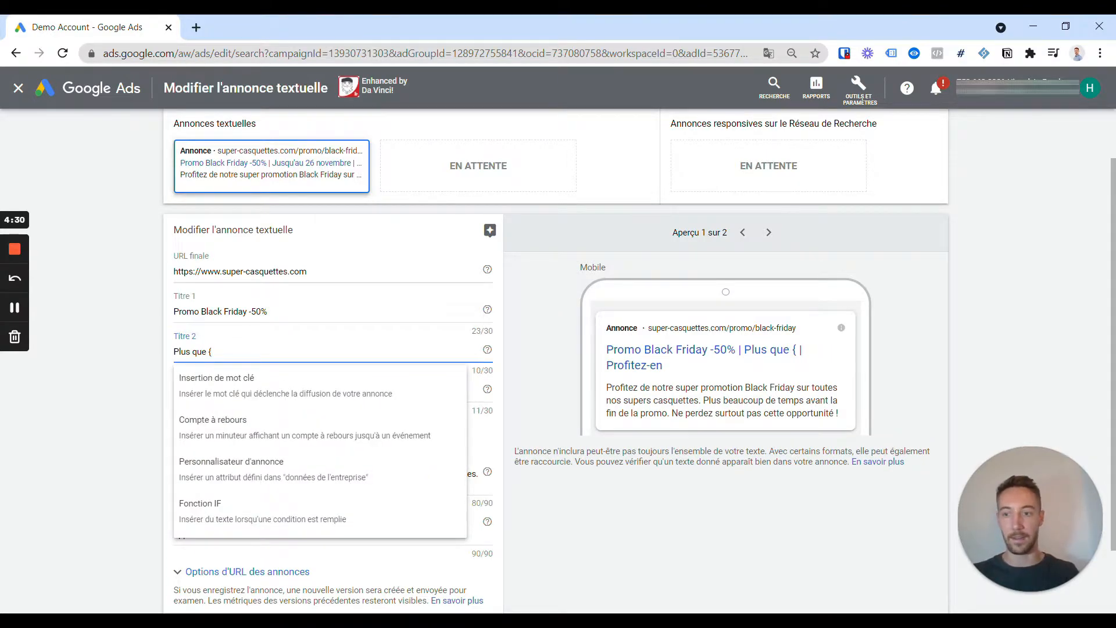
click(263, 435)
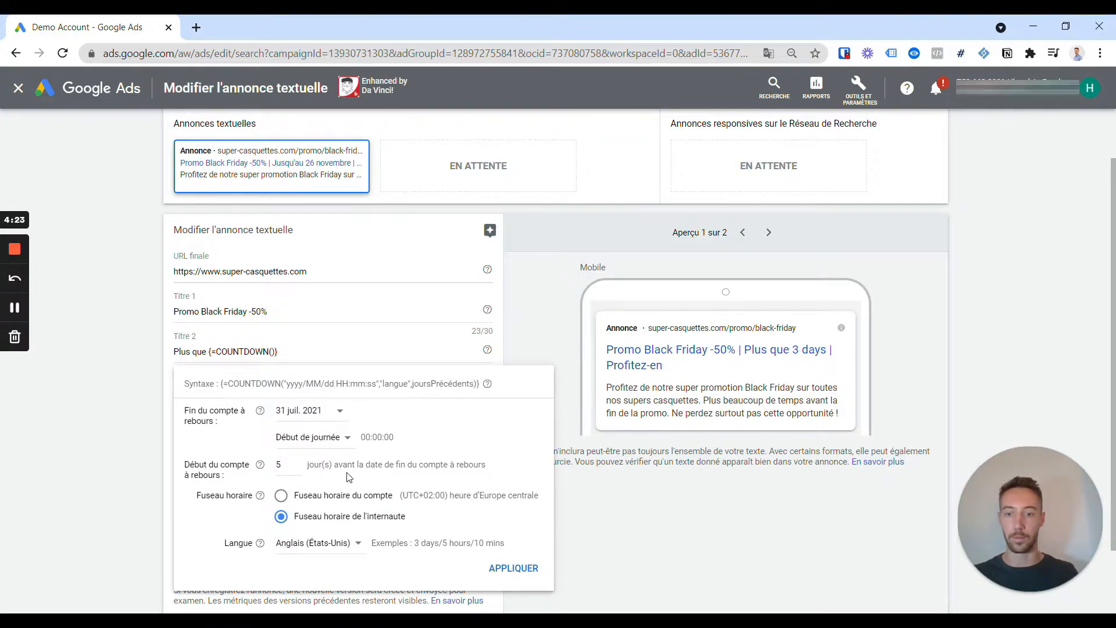
Apply the Titre 2 countdown ending 26 nov. 2021 at Fin de journée, starting 7 days before, with the language Français.
click(317, 415)
scroll(308, 381, down, 10)
scroll(366, 361, up, 5)
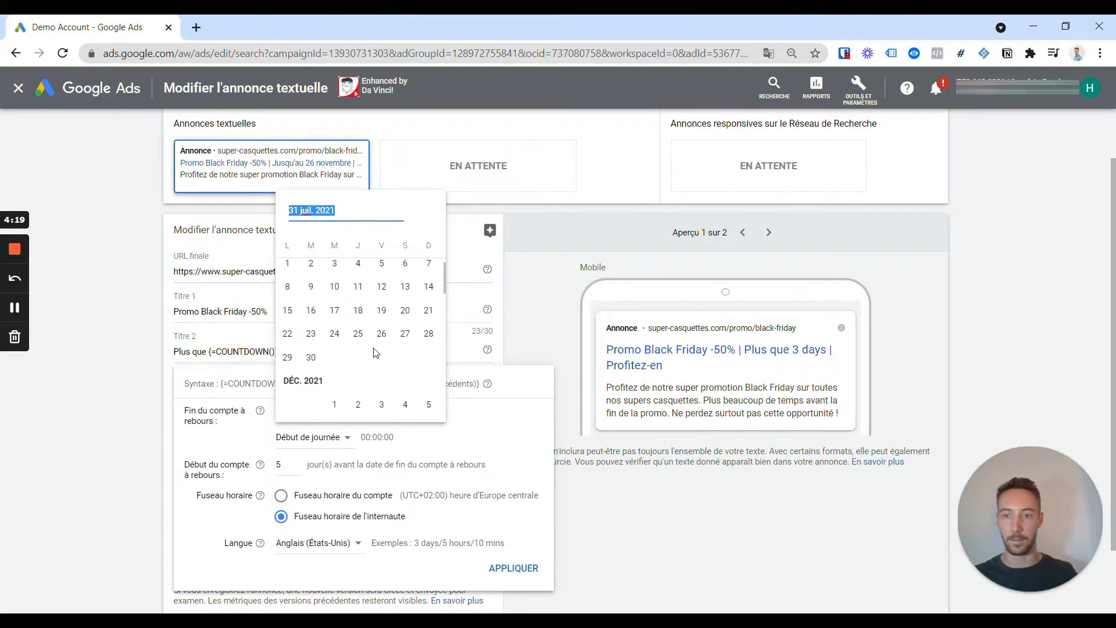
click(382, 372)
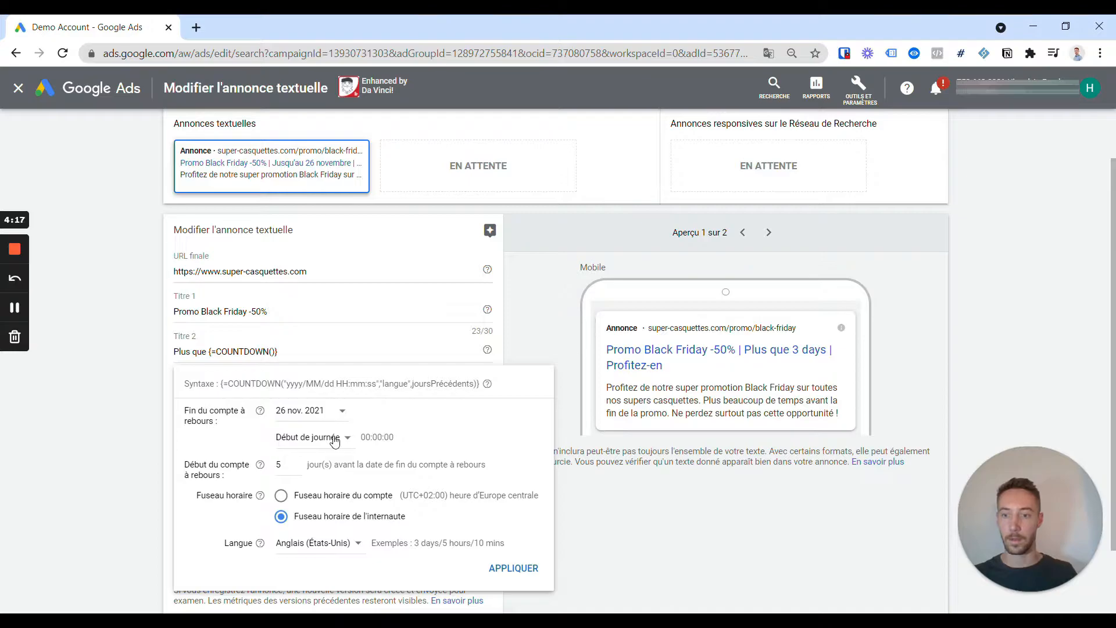
click(337, 437)
click(338, 481)
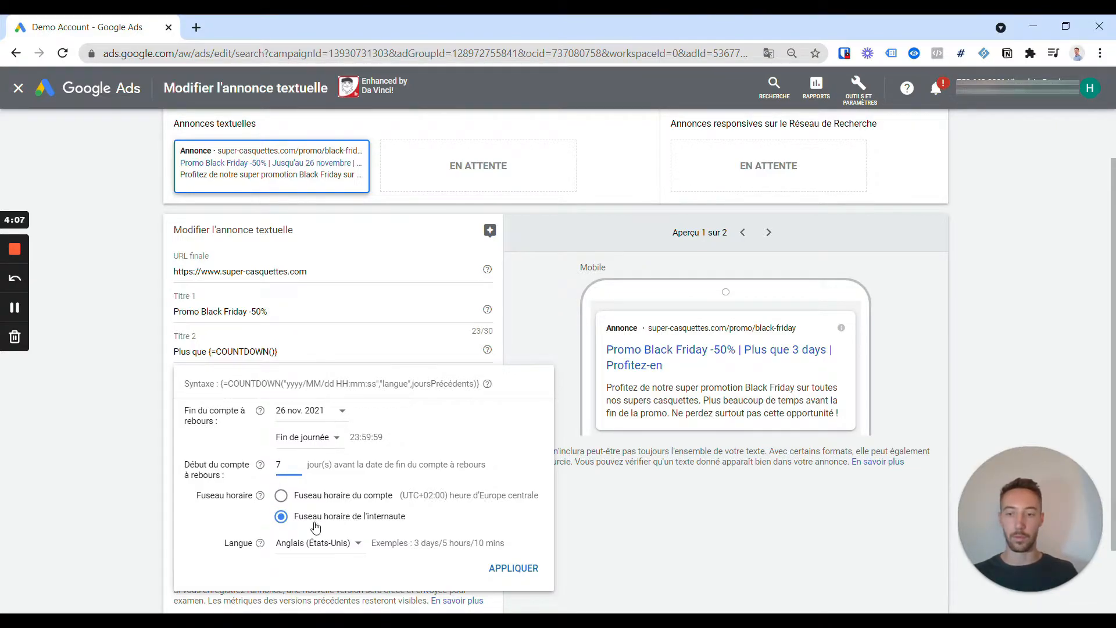
click(337, 549)
scroll(346, 481, down, 3)
click(315, 401)
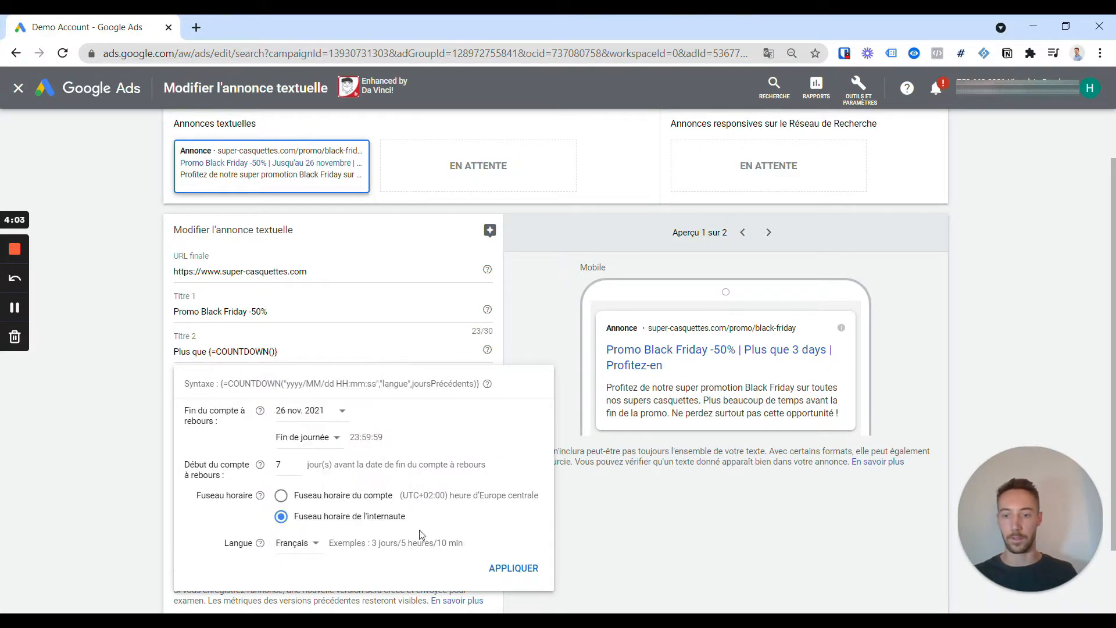
click(520, 572)
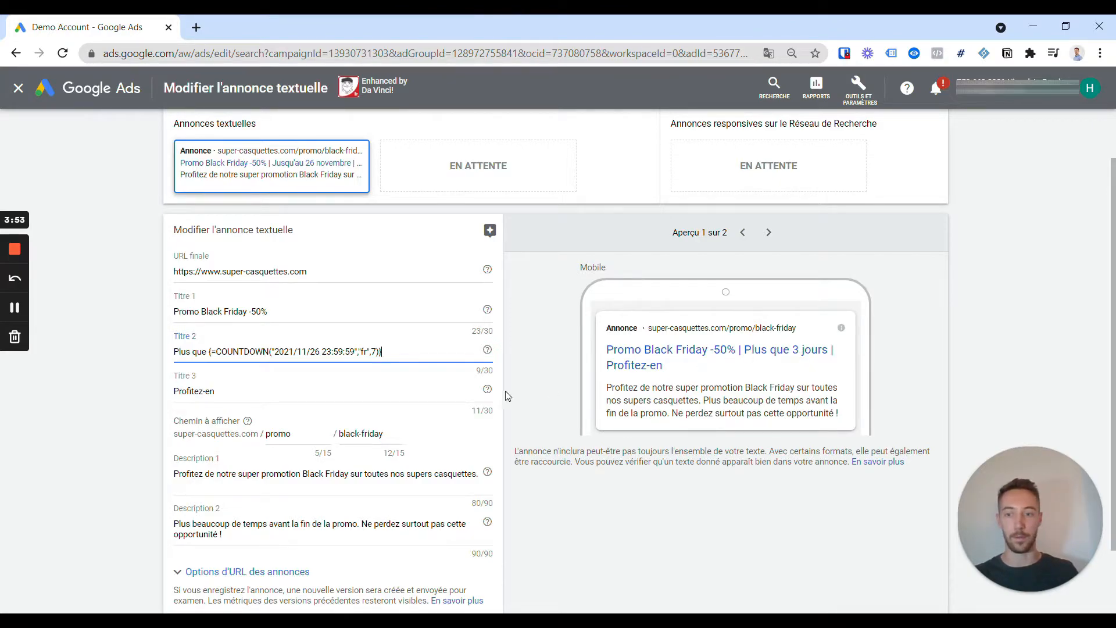
In Description 2, replace "beaucoup de temps" with "que" followed by a countdown (Compte à rebours) function.
scroll(363, 408, down, 2)
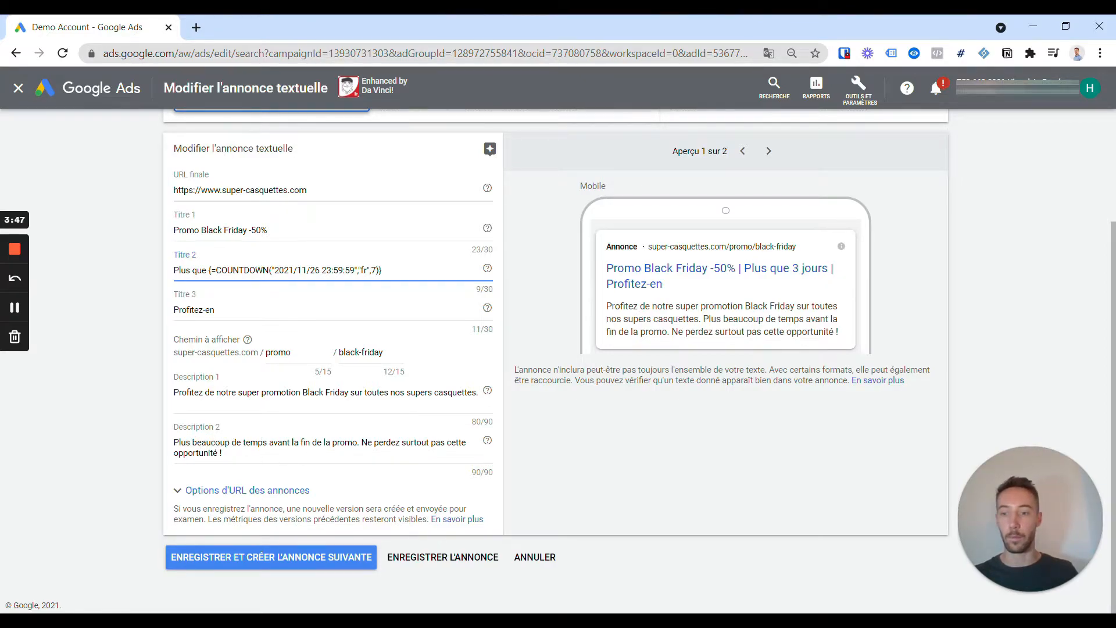
drag(197, 442, 280, 442)
key(BackSpace)
key(BackSpace)
text(que {)
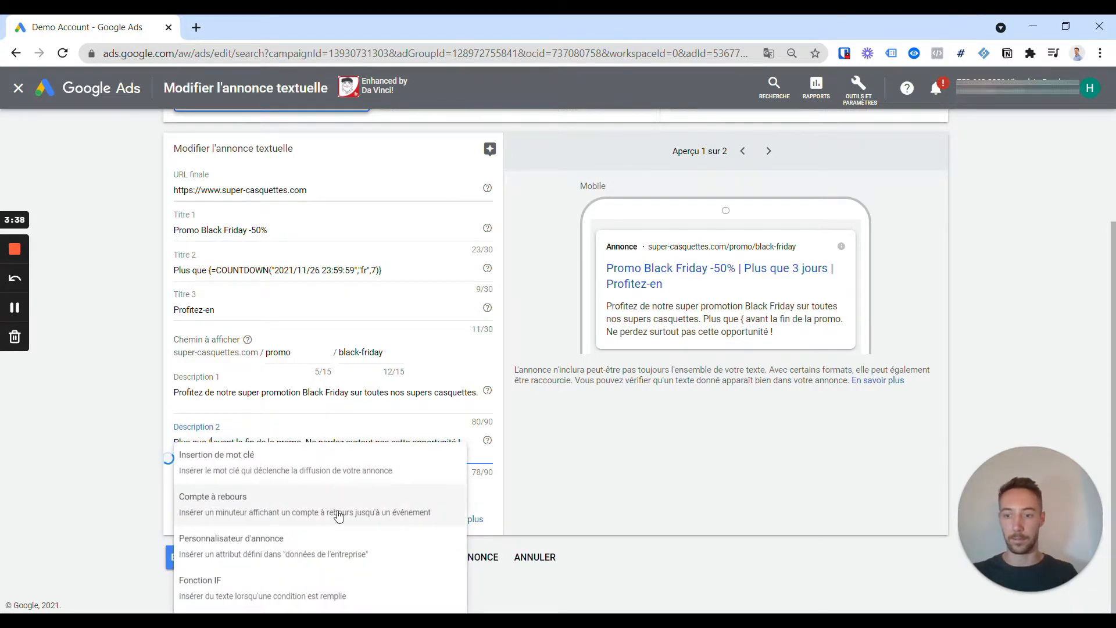
click(339, 510)
Apply the Description 2 countdown ending 26 nov. 2021 at Fin de journée, starting 7 days before, in Français, and save the ad.
click(329, 444)
scroll(357, 375, down, 8)
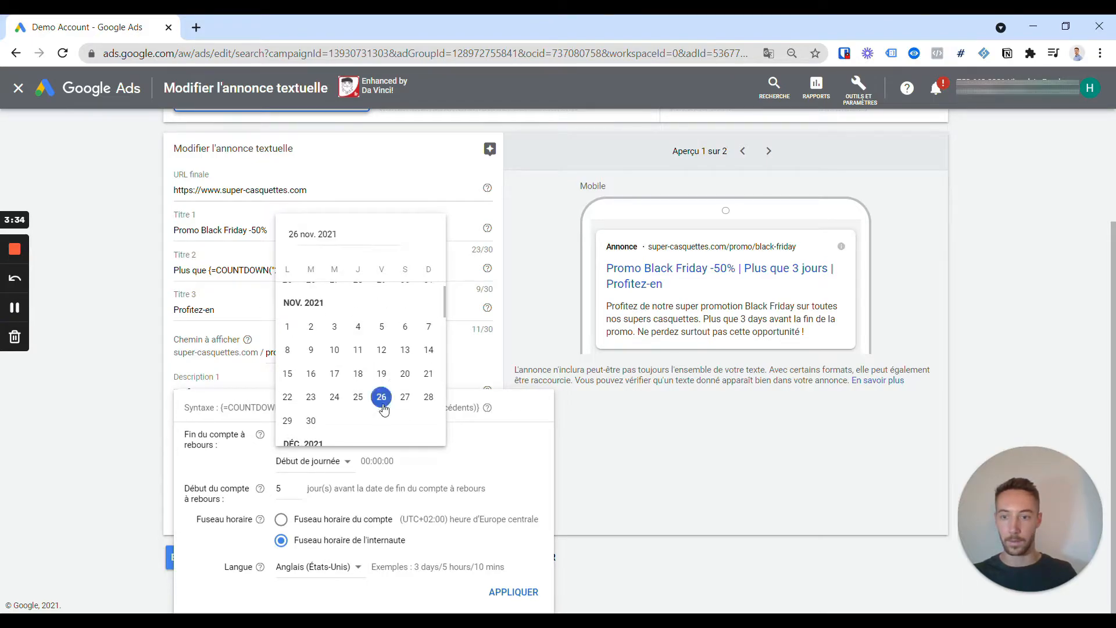
click(381, 396)
click(313, 460)
click(334, 497)
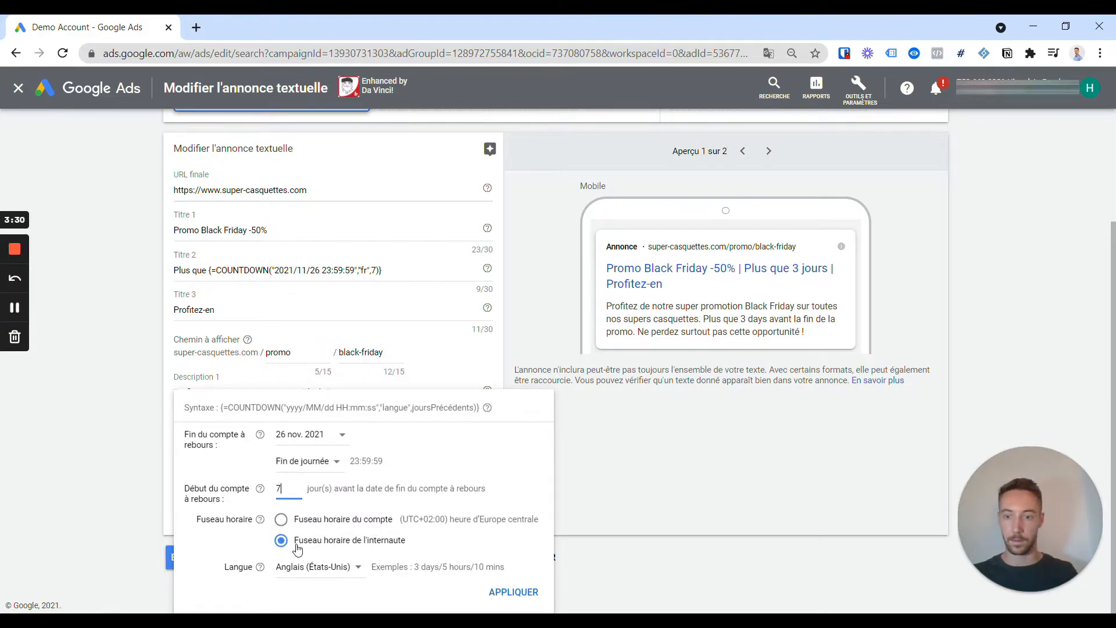
click(309, 574)
scroll(294, 523, down, 3)
click(294, 503)
click(498, 593)
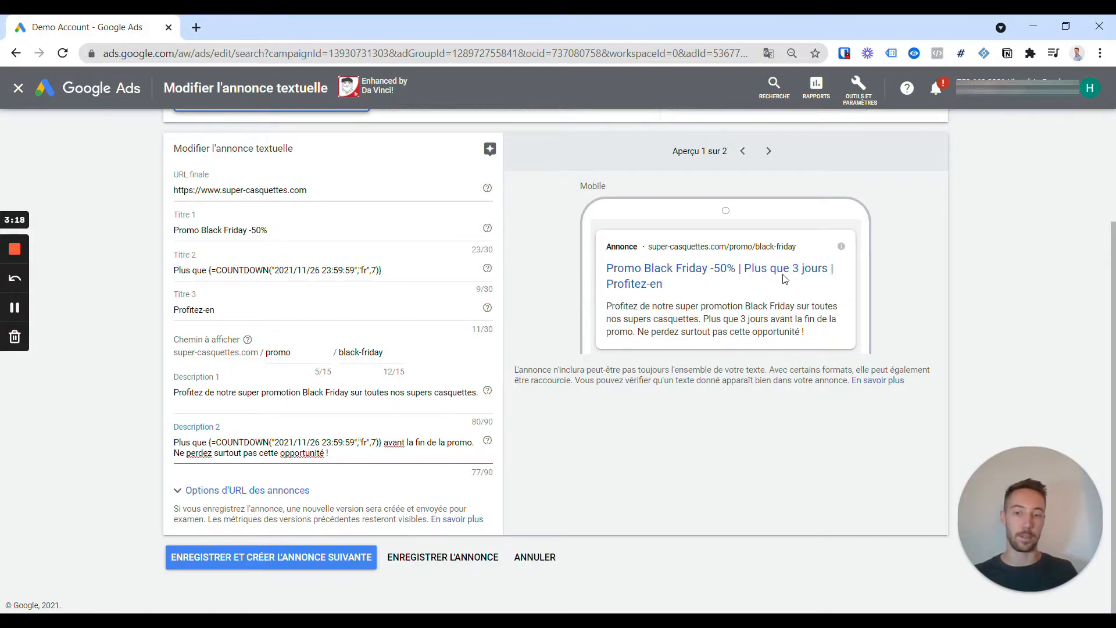
click(437, 557)
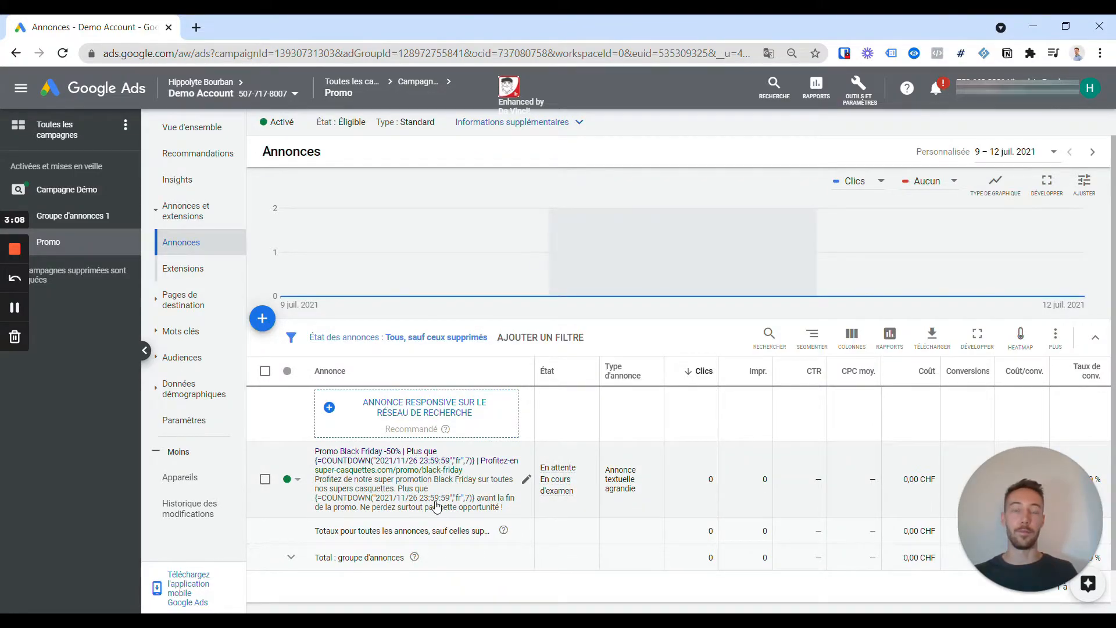
Create an automated rule for the Black Friday ad named "Activer l'annonce" with the action Activer des annonces.
click(265, 479)
click(388, 338)
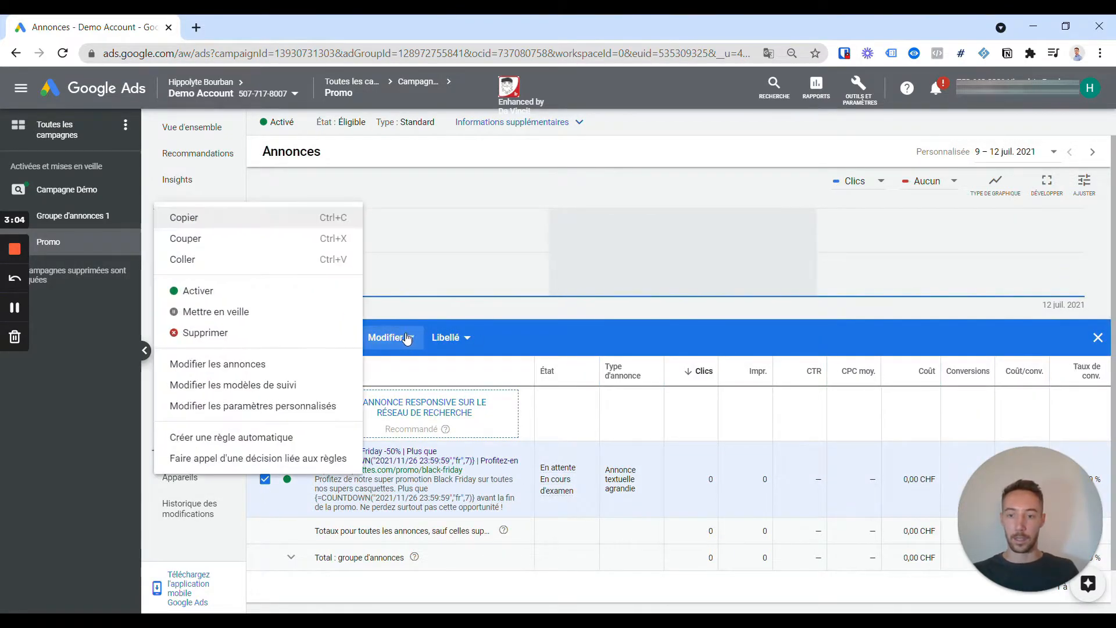
click(287, 437)
scroll(423, 367, up, 4)
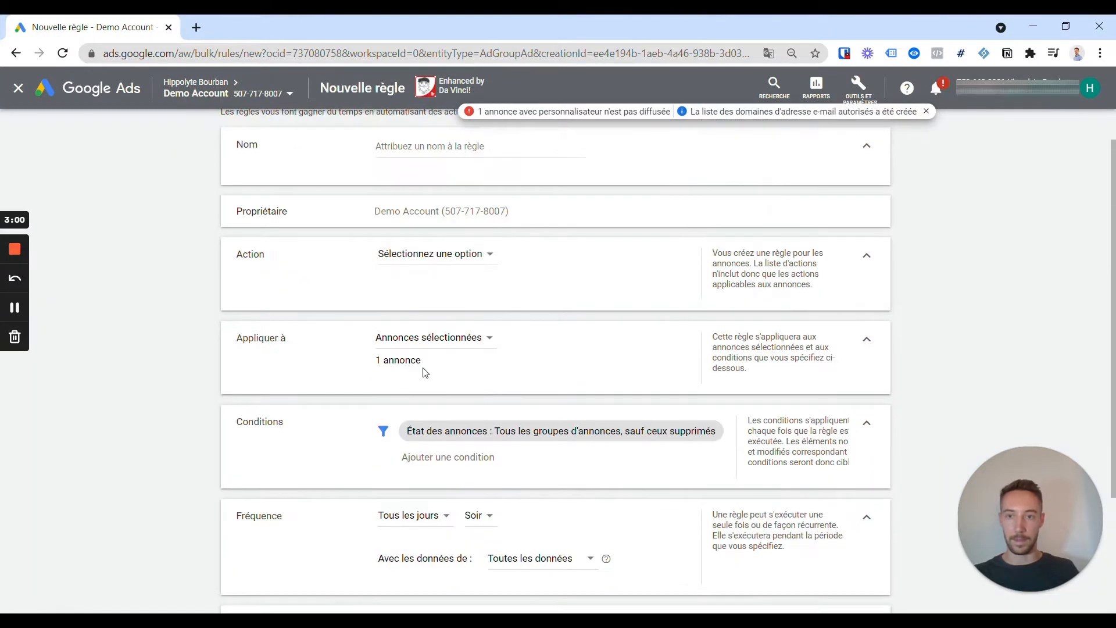
text(Activer l'annonce)
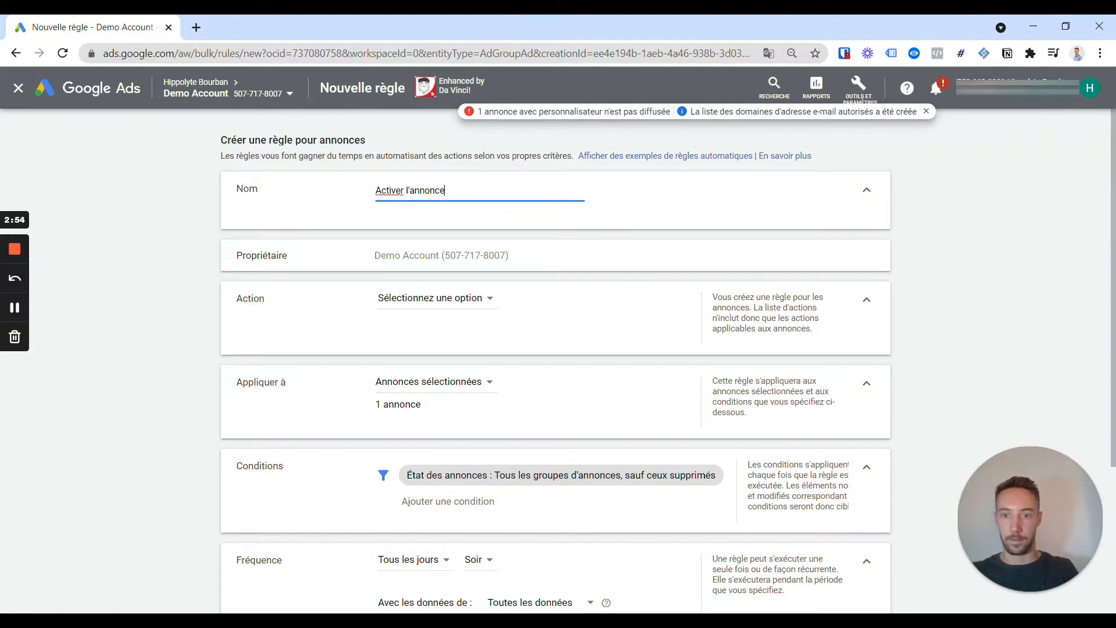
click(472, 307)
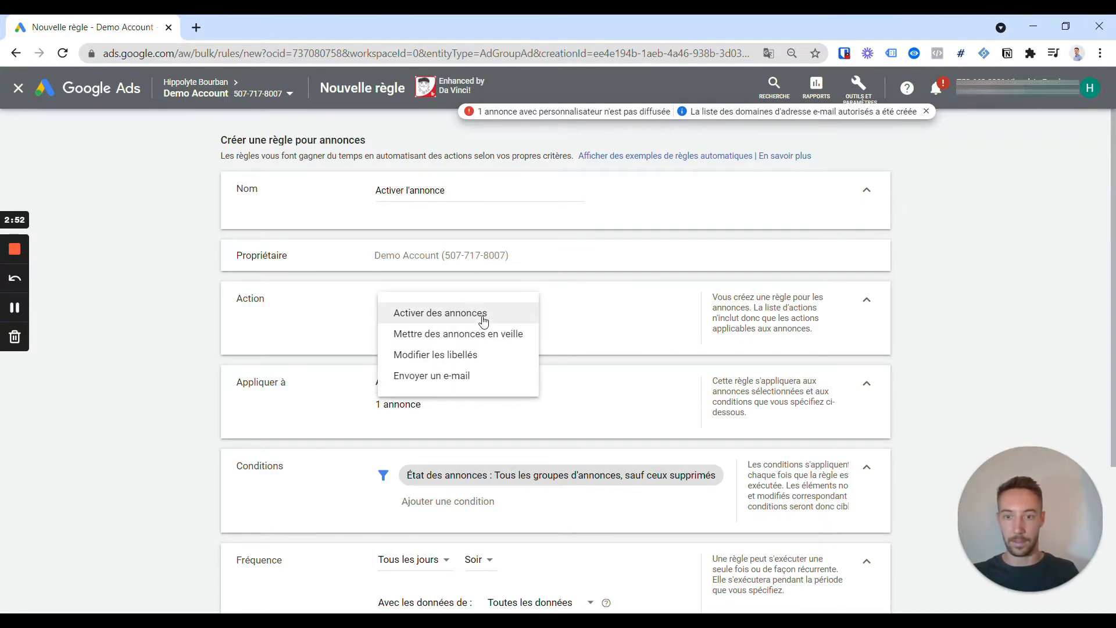
click(482, 316)
Set the rule's frequency to Une fois on 19 nov. 2021.
scroll(494, 343, down, 1)
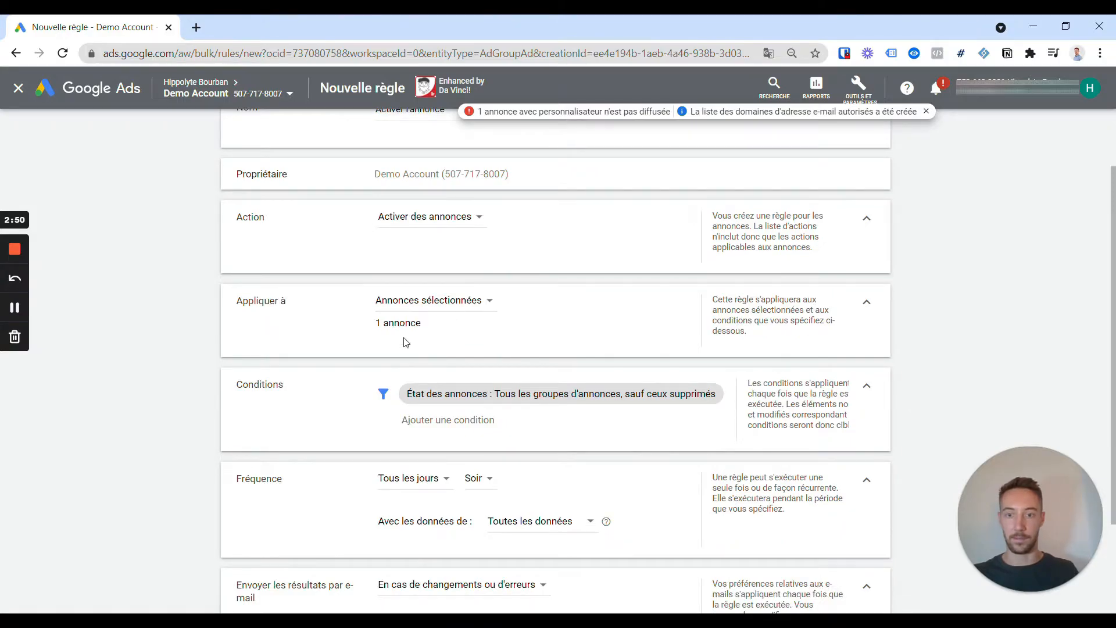
scroll(450, 325, down, 1)
click(433, 401)
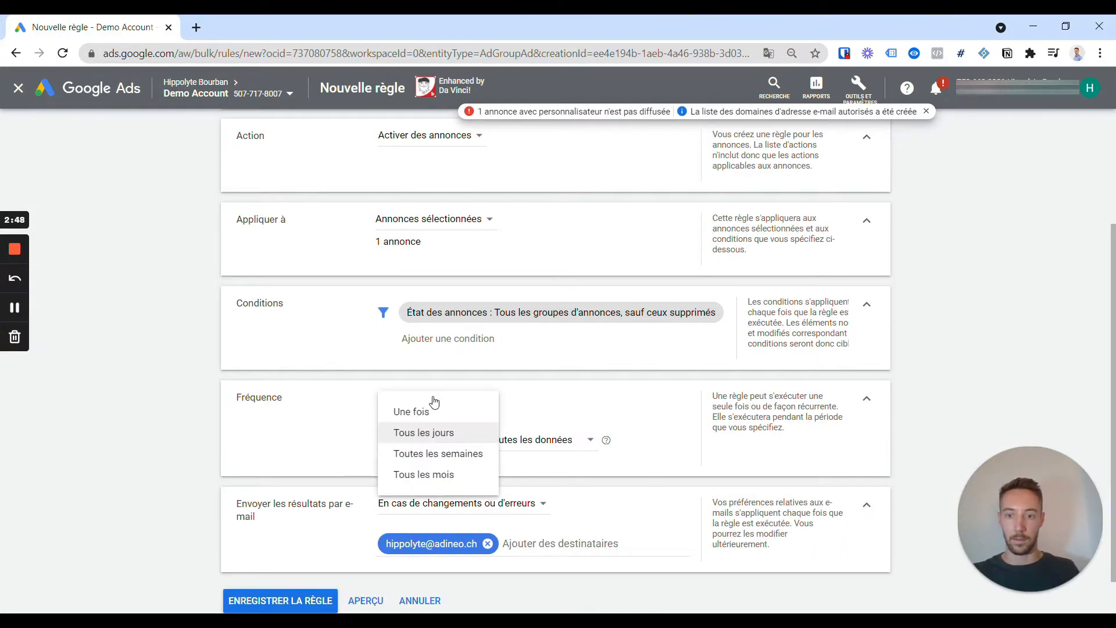
click(438, 411)
click(497, 406)
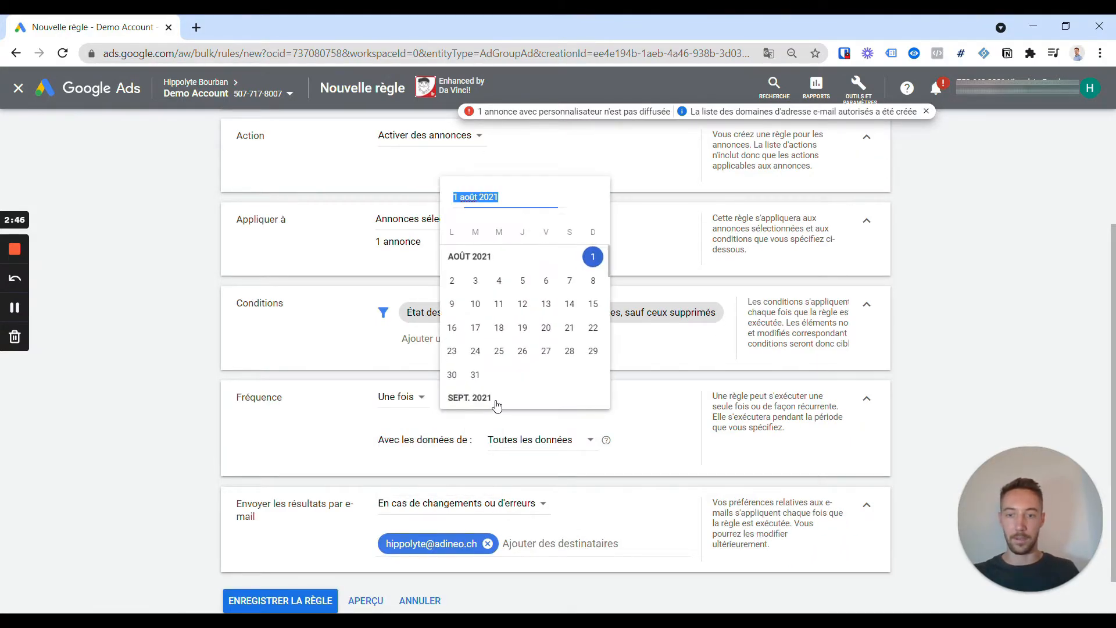
scroll(529, 302, down, 5)
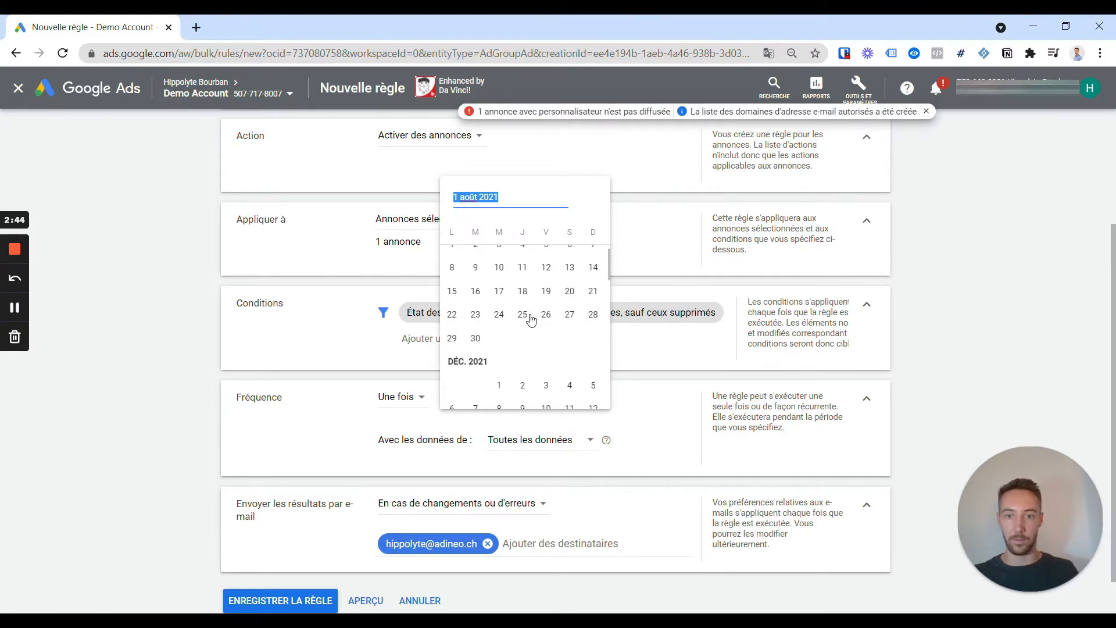
scroll(544, 326, down, 1)
click(546, 371)
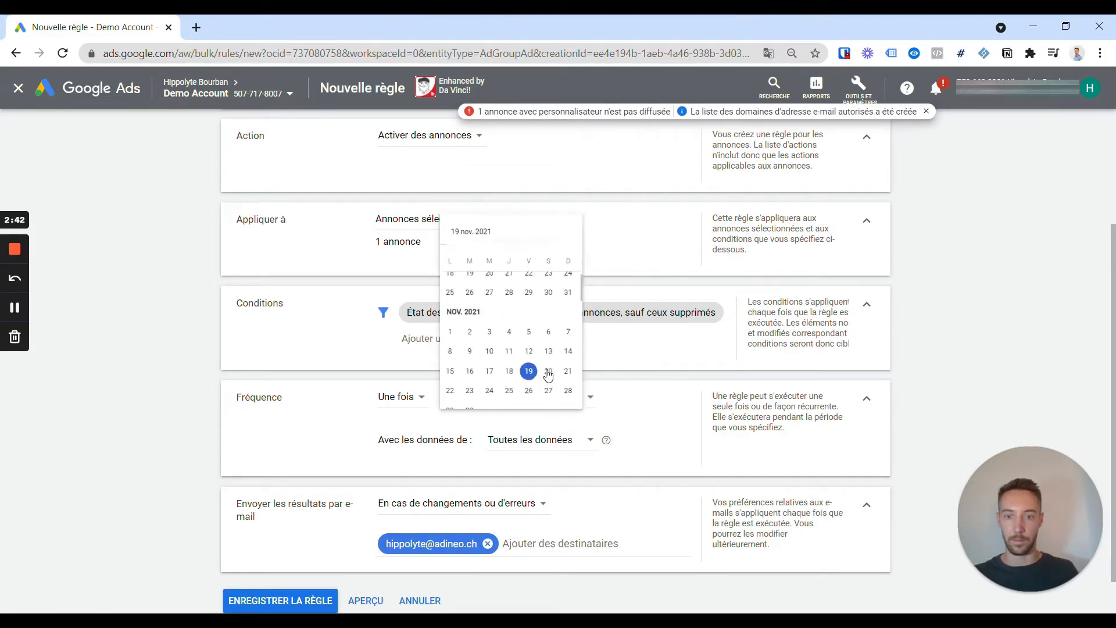
Set the rule's run time to 00:00 and save the rule.
click(593, 405)
click(612, 398)
click(596, 398)
scroll(612, 319, up, 20)
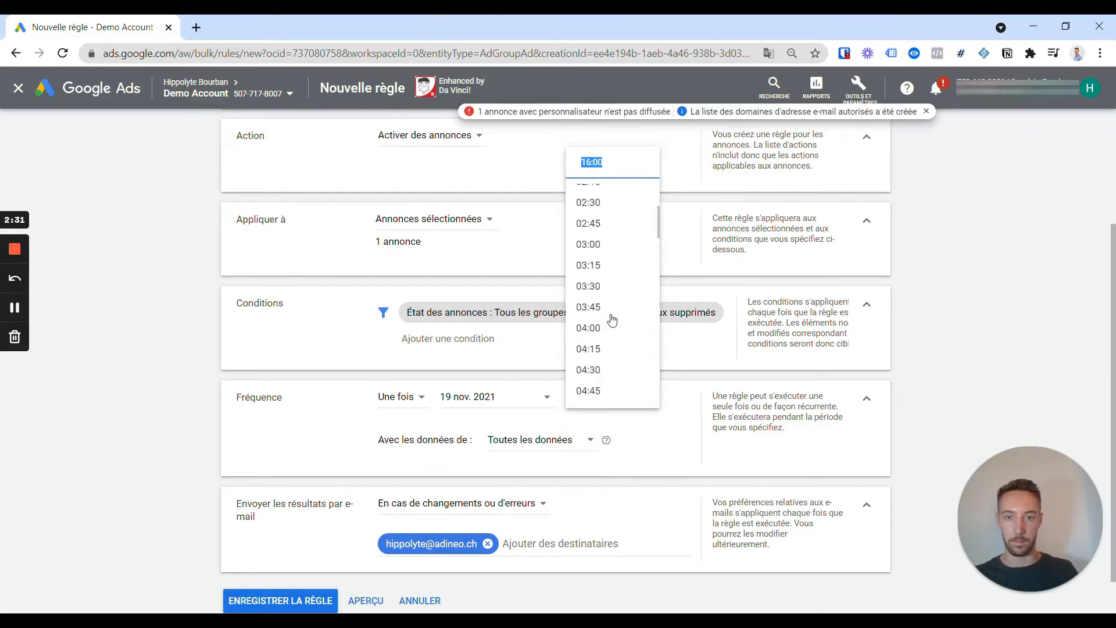
click(598, 208)
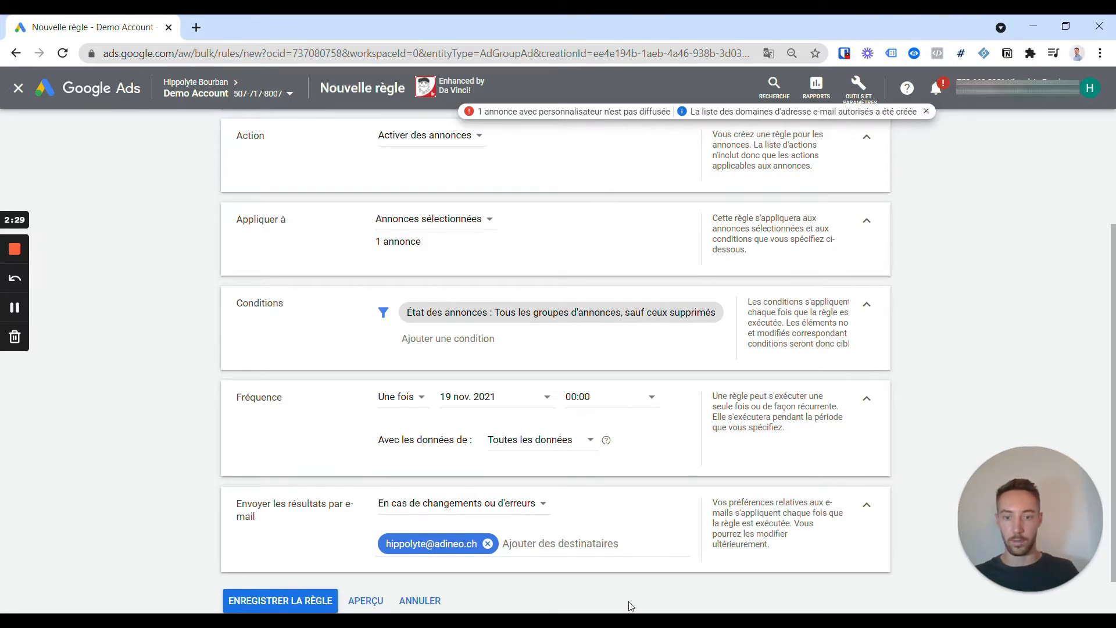
scroll(619, 546, down, 1)
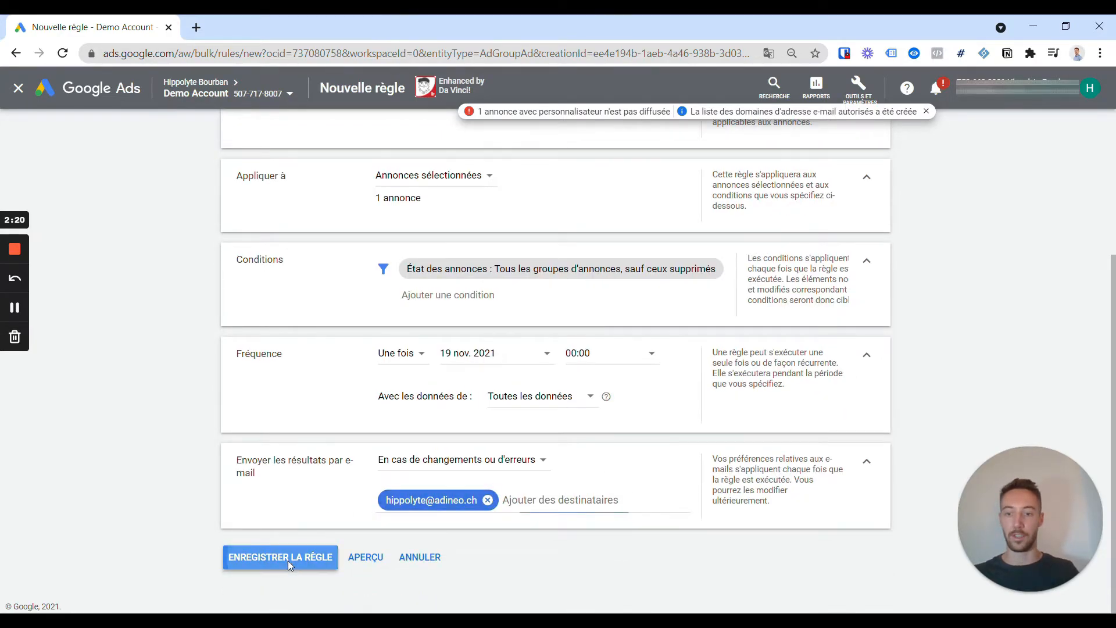
click(286, 559)
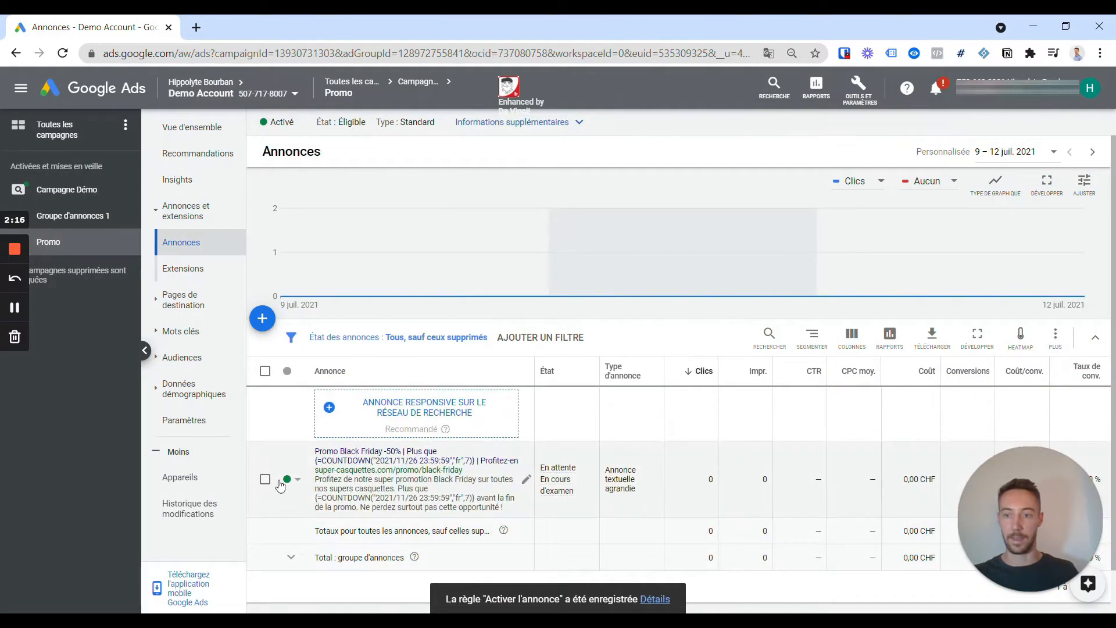
Start another automated rule for the Black Friday ad and name it "Désactiver l'annonce".
click(266, 479)
click(389, 337)
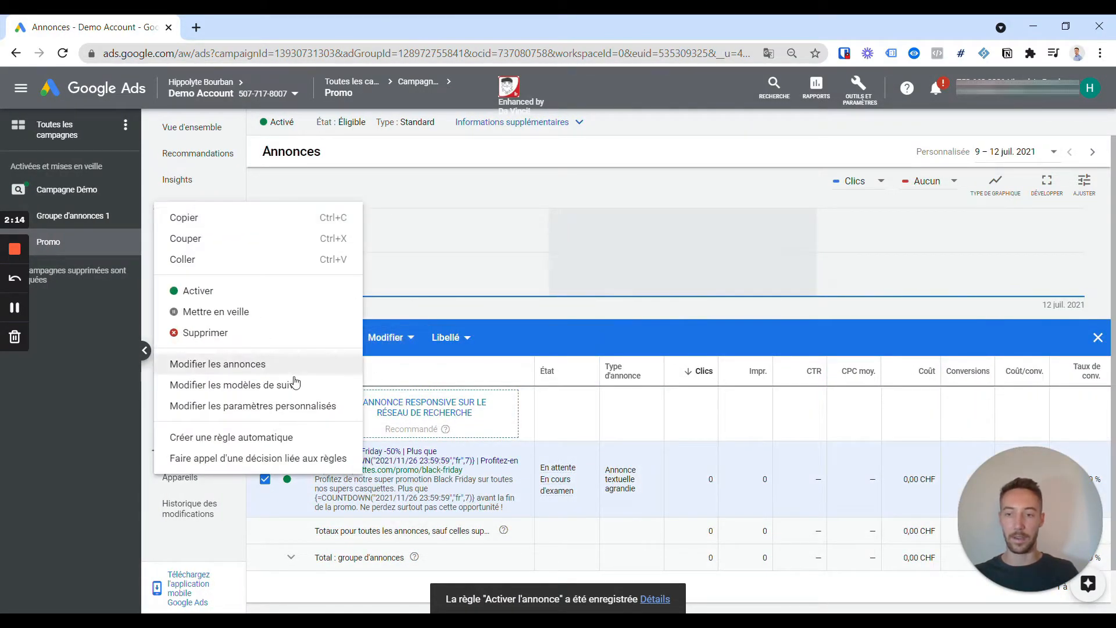
click(280, 437)
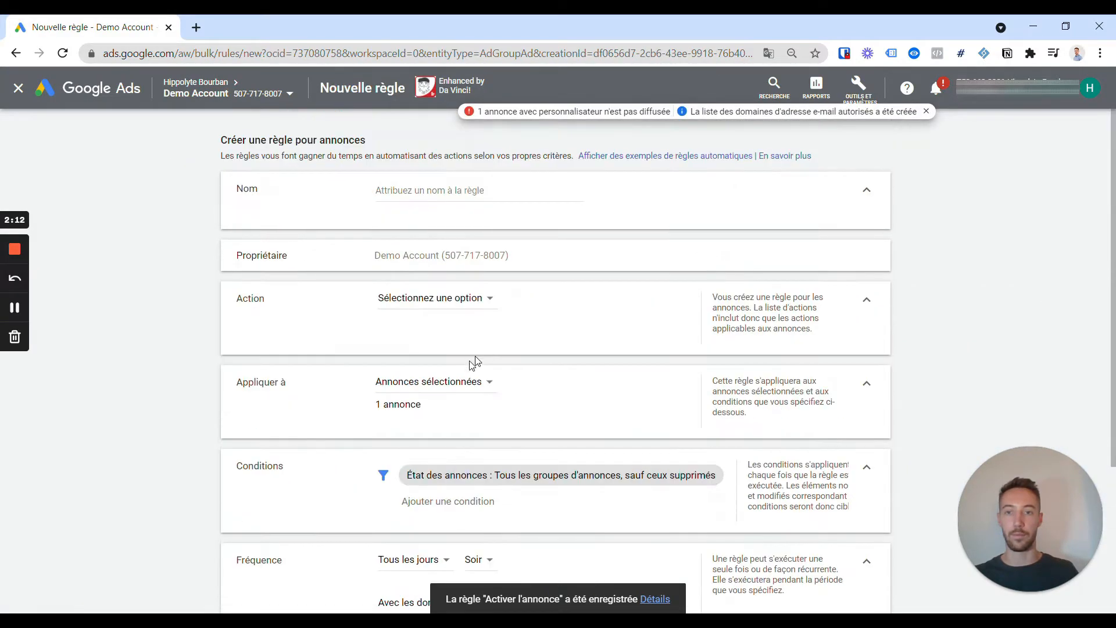
click(475, 190)
text(Désactiver l'annonce)
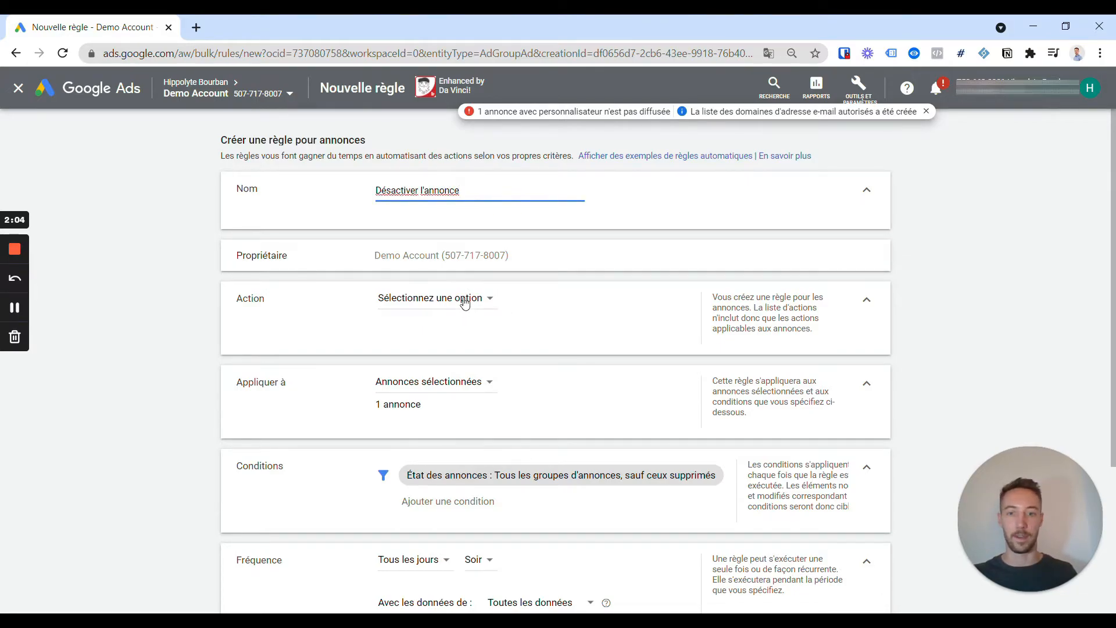
Set the rule's action to Mettre des annonces en veille and its frequency to Une fois.
click(465, 302)
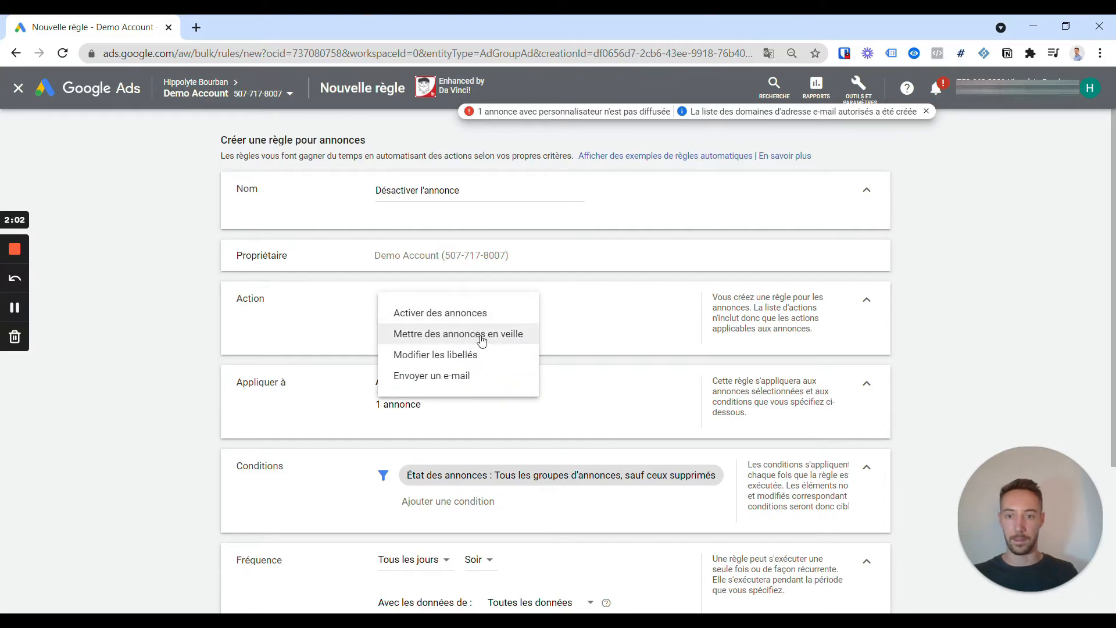
click(486, 341)
scroll(466, 364, down, 2)
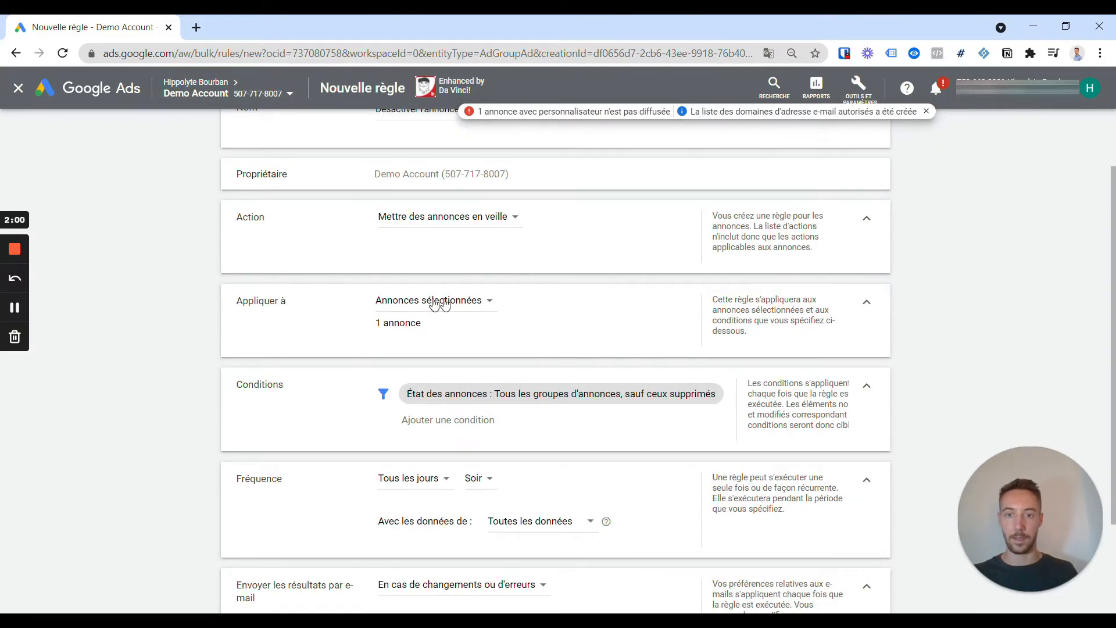
scroll(439, 378, down, 2)
click(486, 354)
click(414, 352)
click(433, 367)
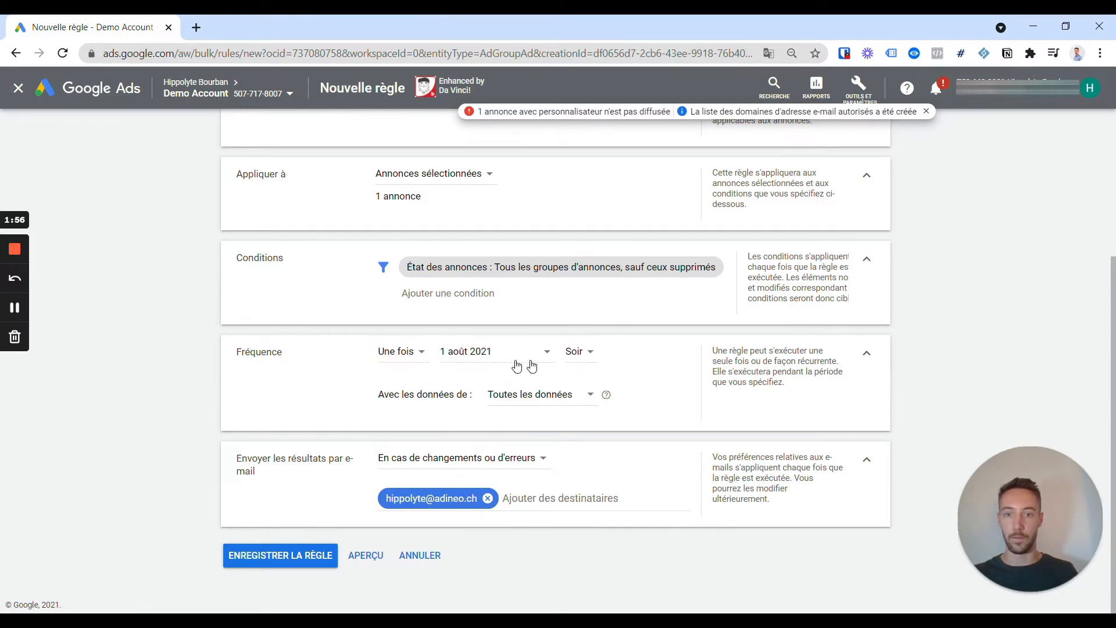
Set the one-time rule's run date to 26 nov. 2021.
click(494, 366)
scroll(527, 462, down, 3)
scroll(526, 462, down, 5)
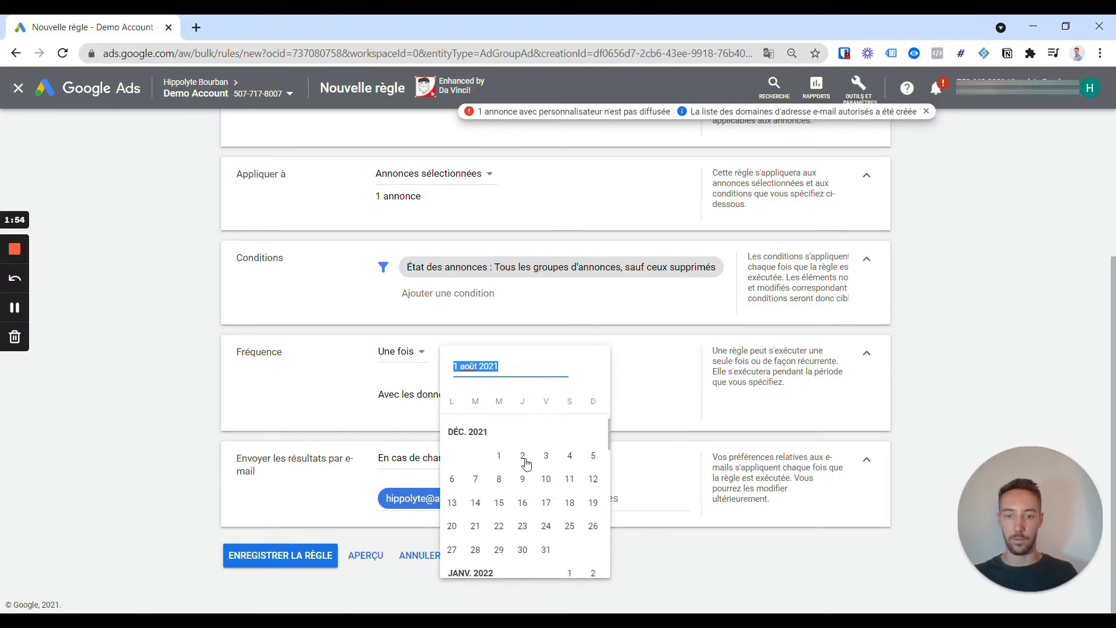
click(544, 557)
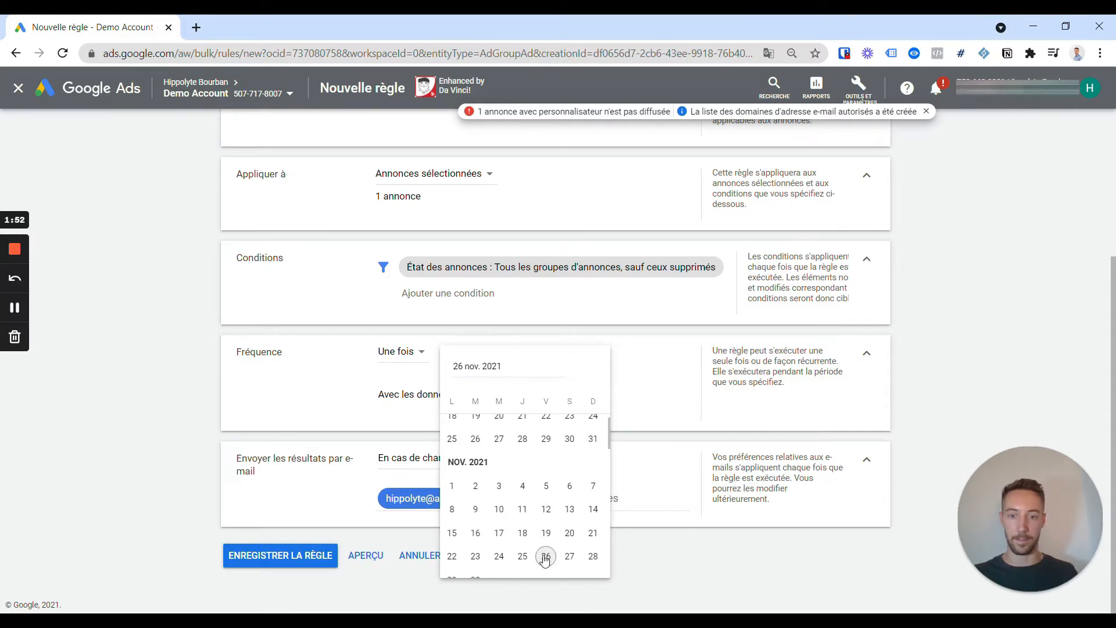
Define a custom run time of 23:45 for the deactivation rule and save the rule.
click(569, 358)
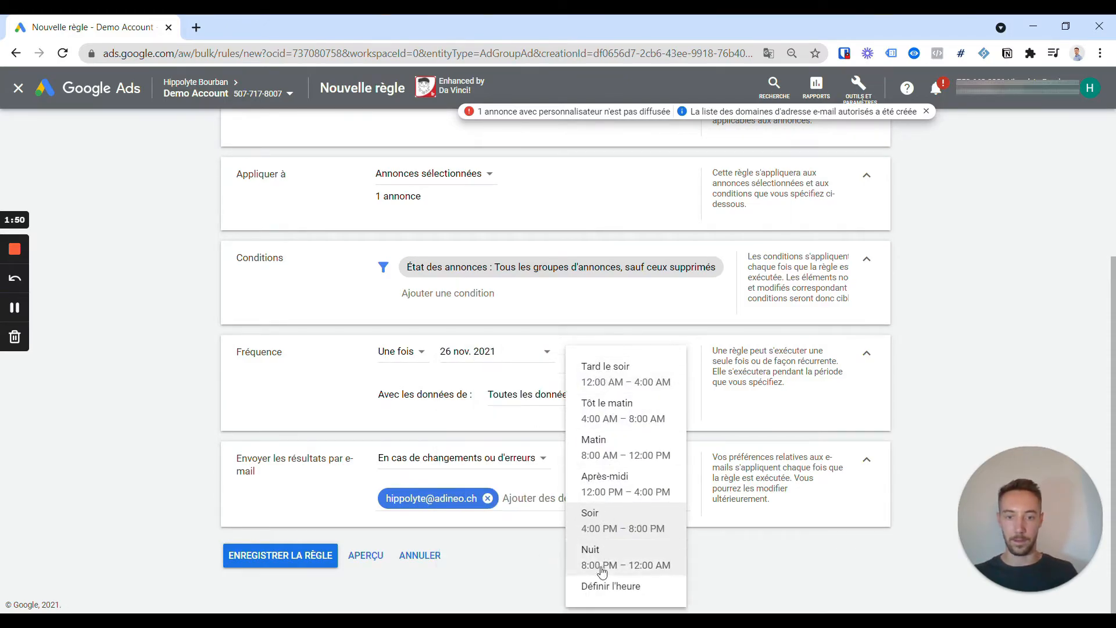
click(610, 586)
click(593, 366)
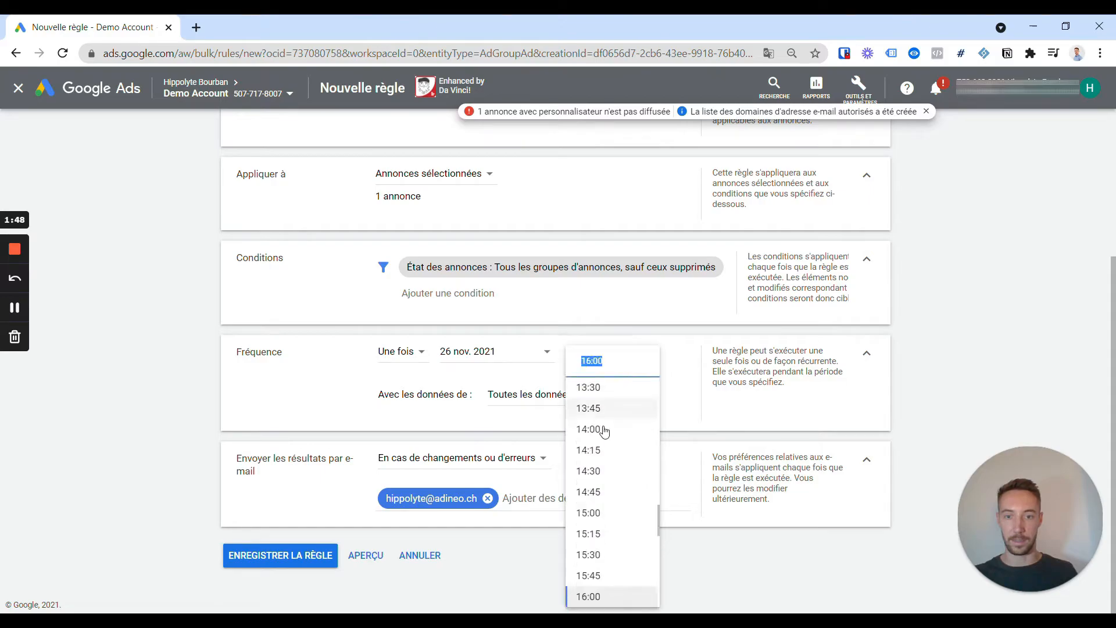
scroll(627, 511, down, 10)
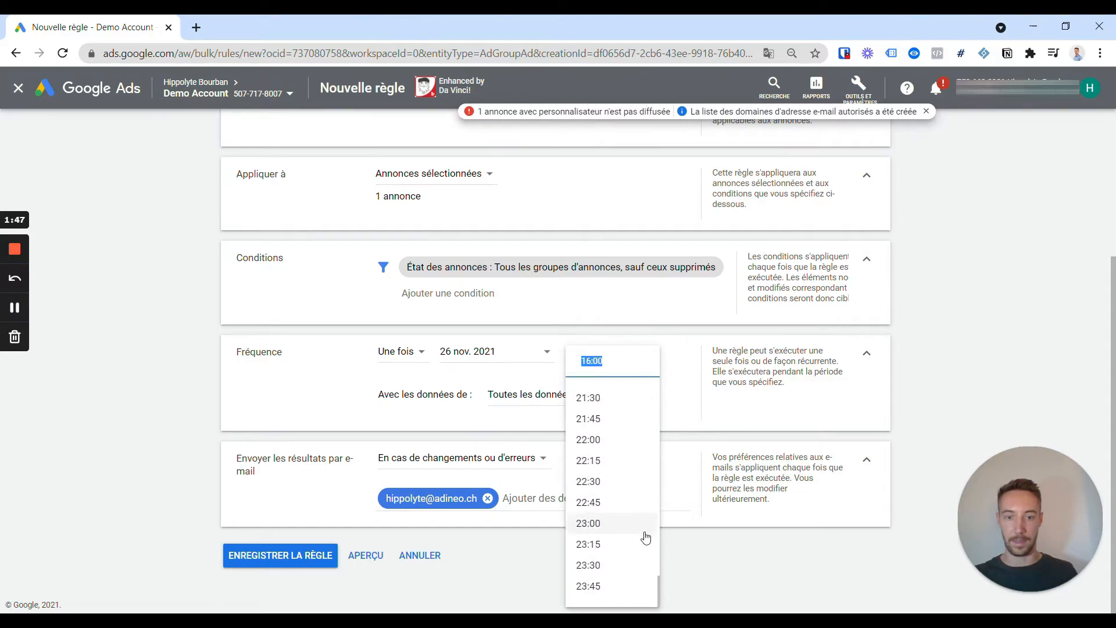
click(608, 591)
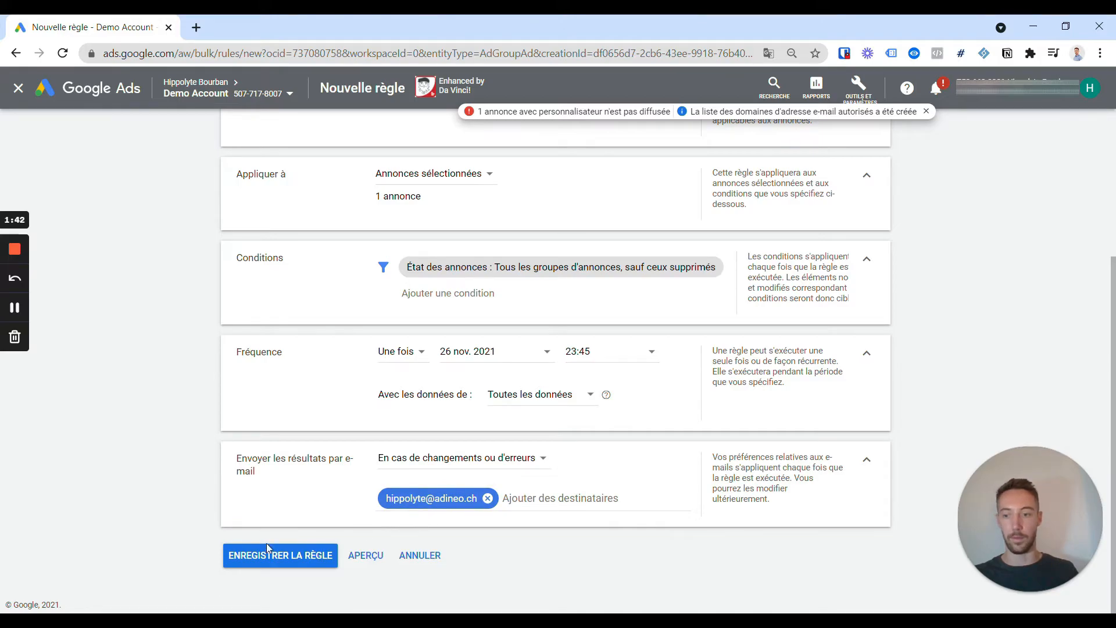
click(287, 556)
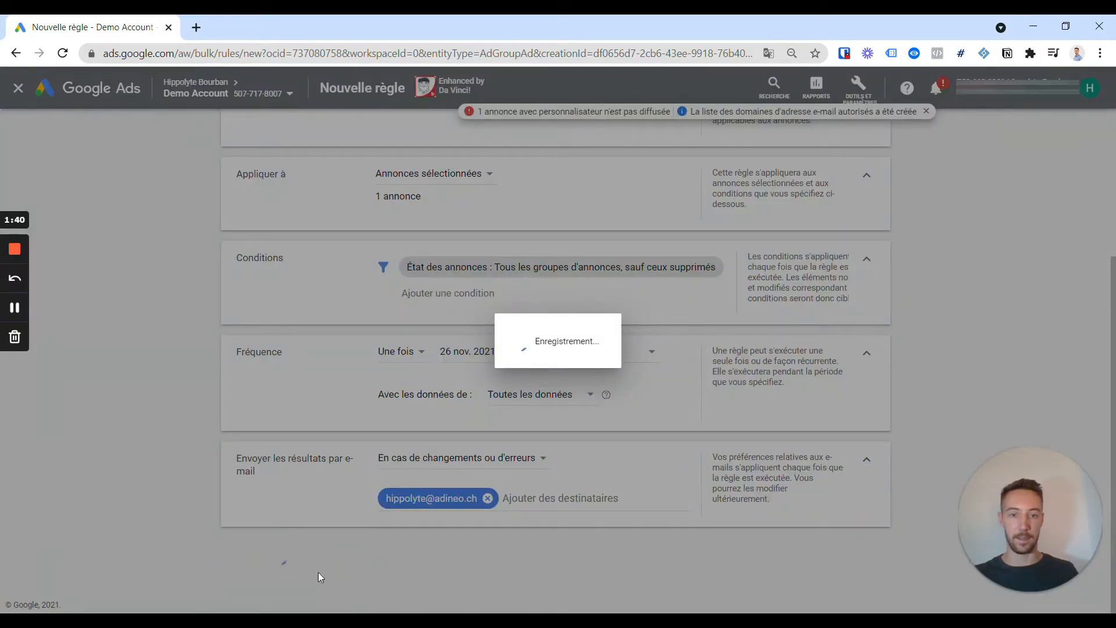